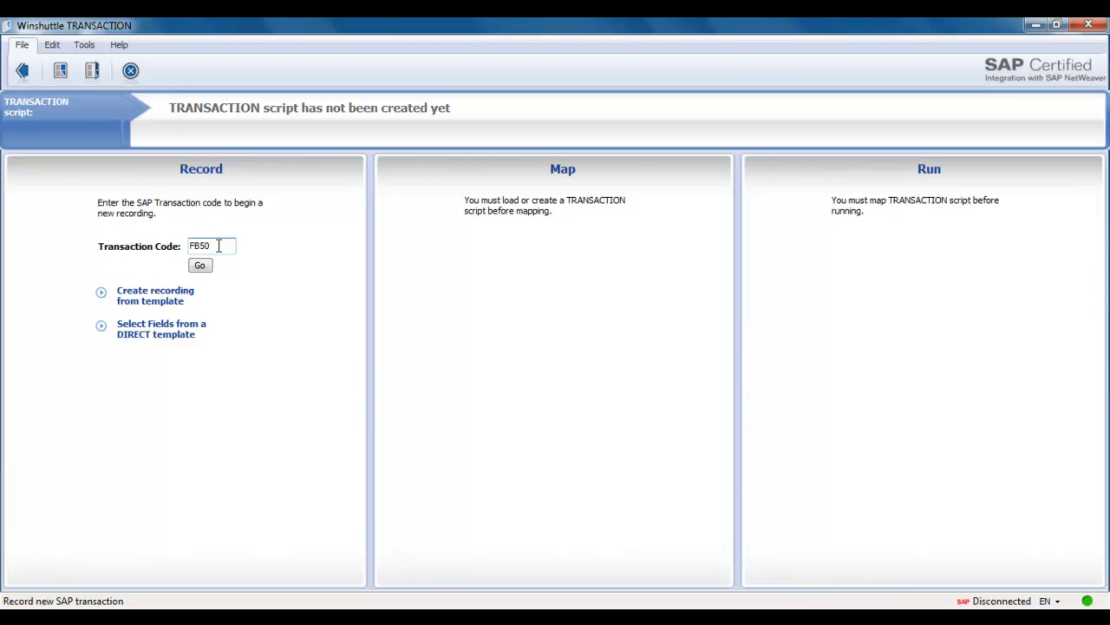
Log on to SAP with the account password and start recording FB50 in Non-Batch Input Mode without SAP Controls.
key("Return")
type("****")
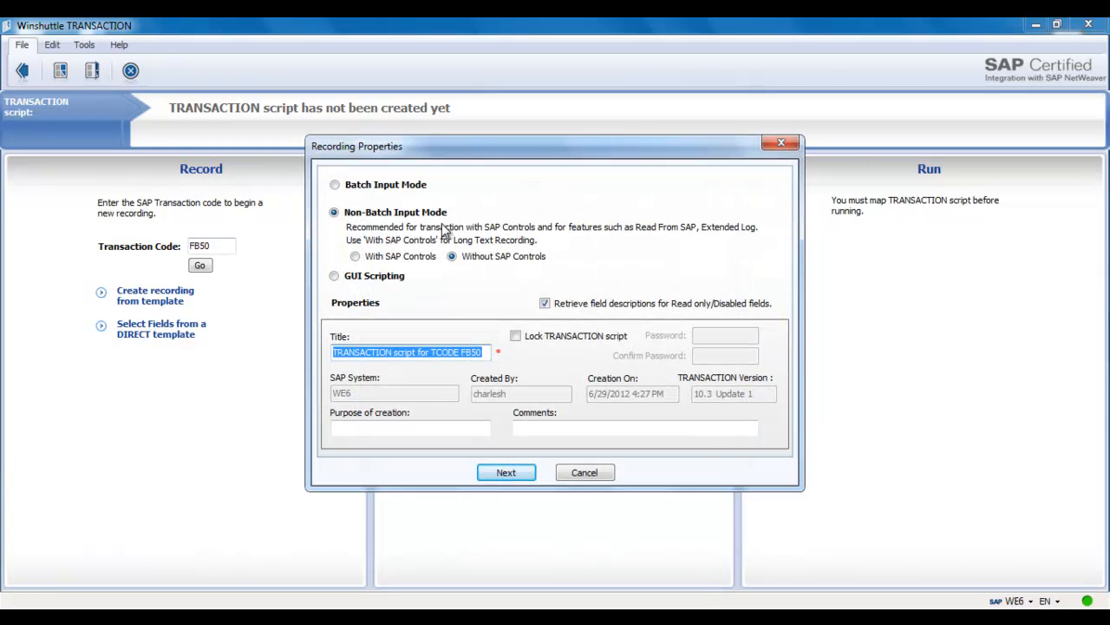
left_click(519, 474)
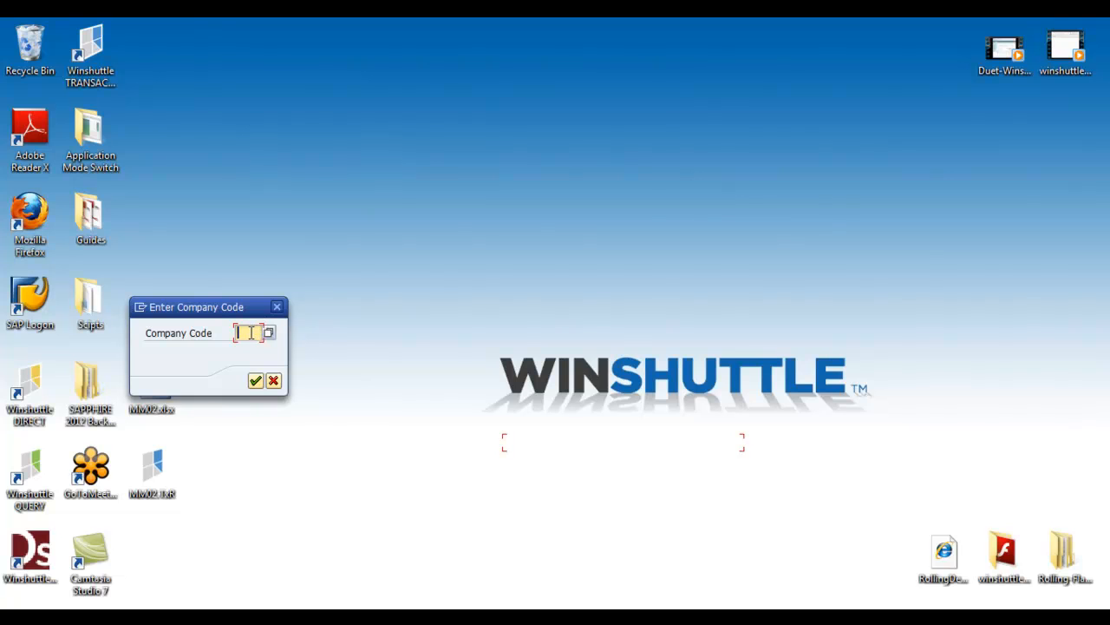
Enter company code 1000 and set the G/L document's Document Date to 06/29/2012.
type("1000")
key("Return")
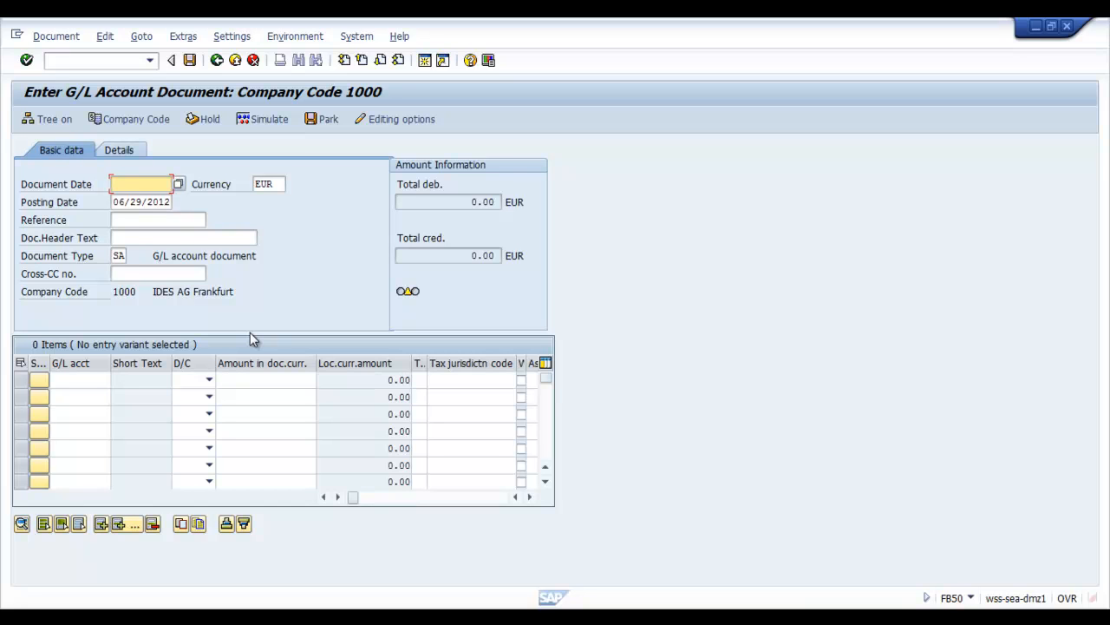
key("Down")
Fill the first line item with G/L account 405200, the credit indicator H and an amount of 100.
key("Down")
key("Return")
left_click(87, 383)
key("Down")
key("Down")
key("Return")
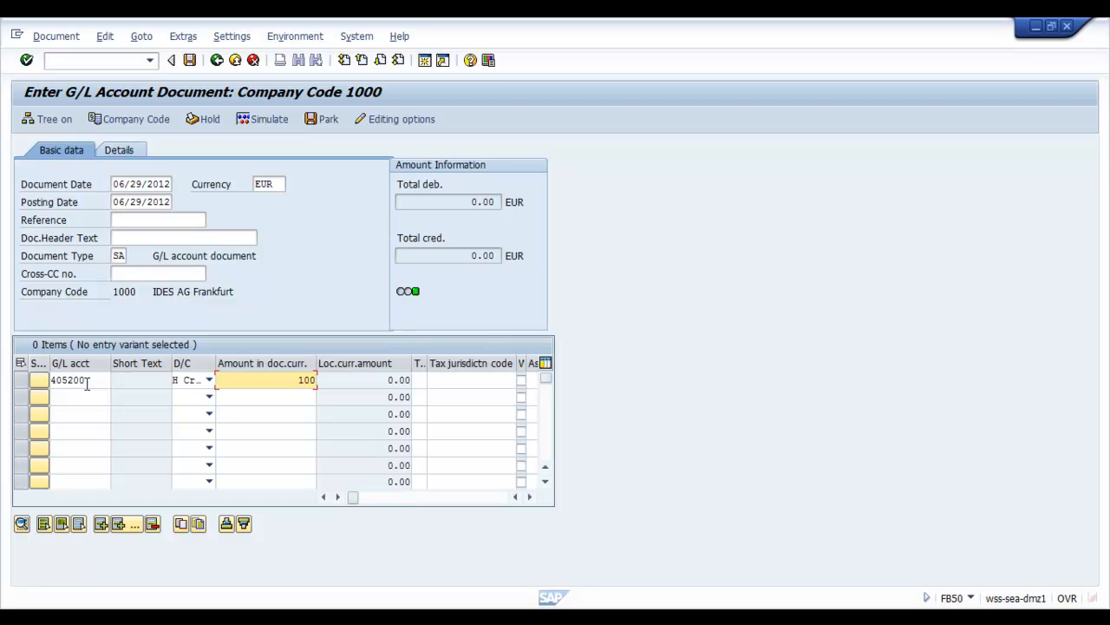
Insert a line above the first item with G/L account 405200, debit indicator S and amount 100, and post the document.
left_click(21, 379)
left_click(102, 524)
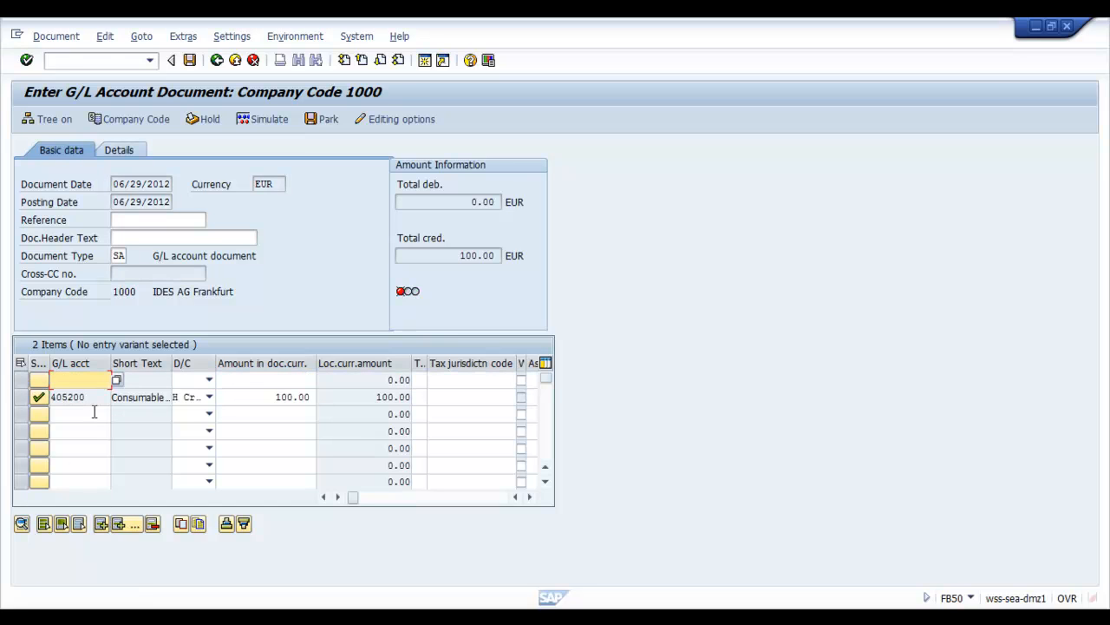
key("Down")
key("Down")
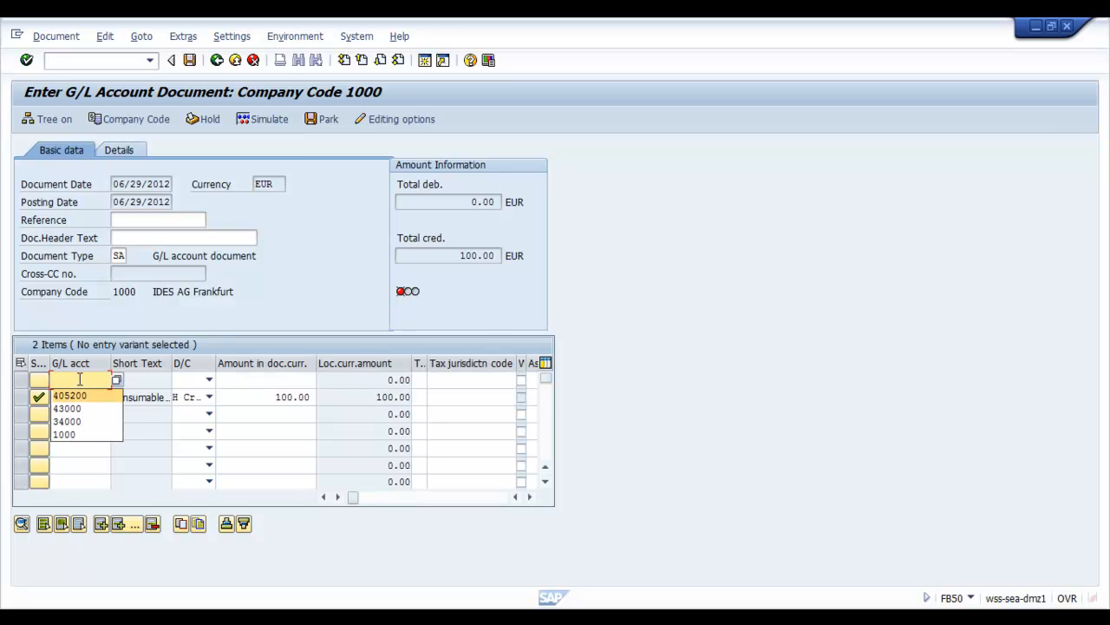
key("Return")
key("s")
key("Tab")
type("1")
key("BackSpace")
key("Return")
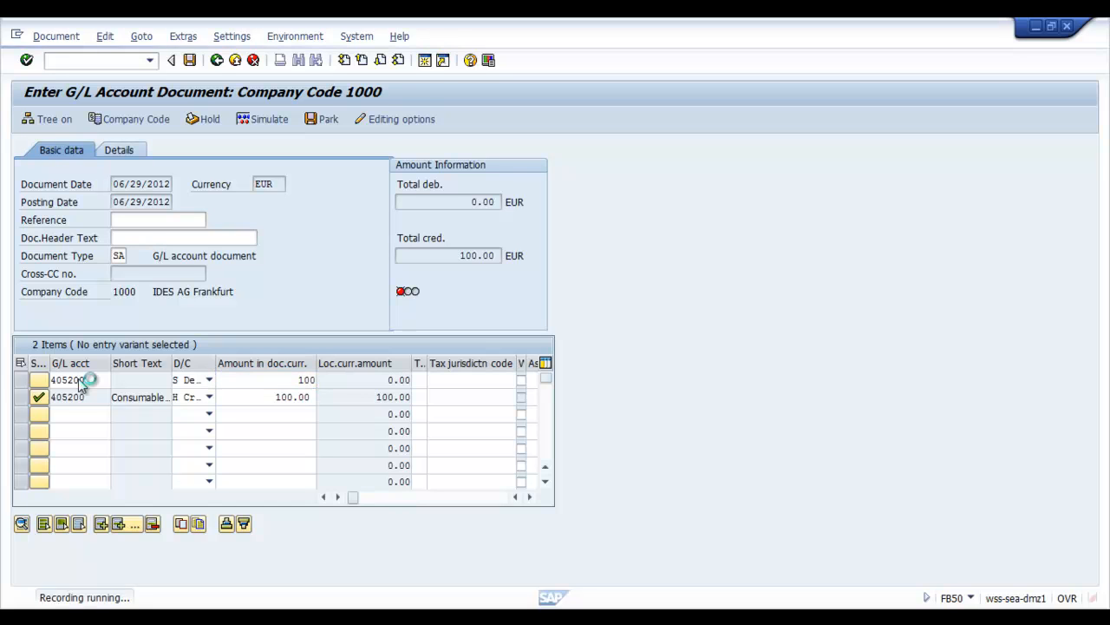
left_click(191, 60)
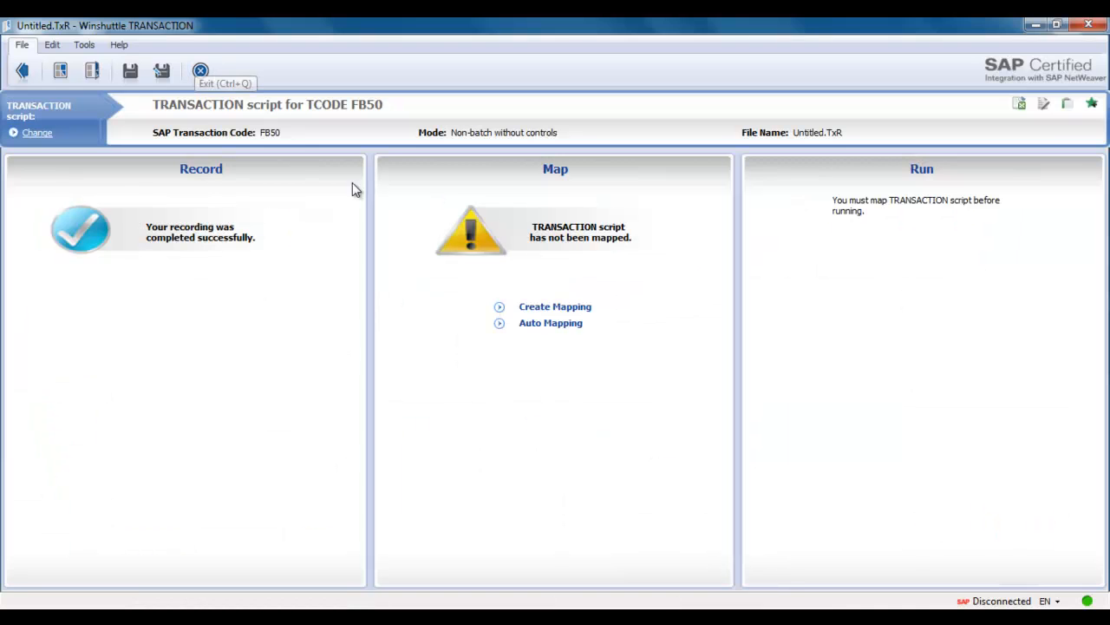
Create a mapping for the recording and enable Skip Screen If Not Found for the company code dialog screen.
left_click(553, 307)
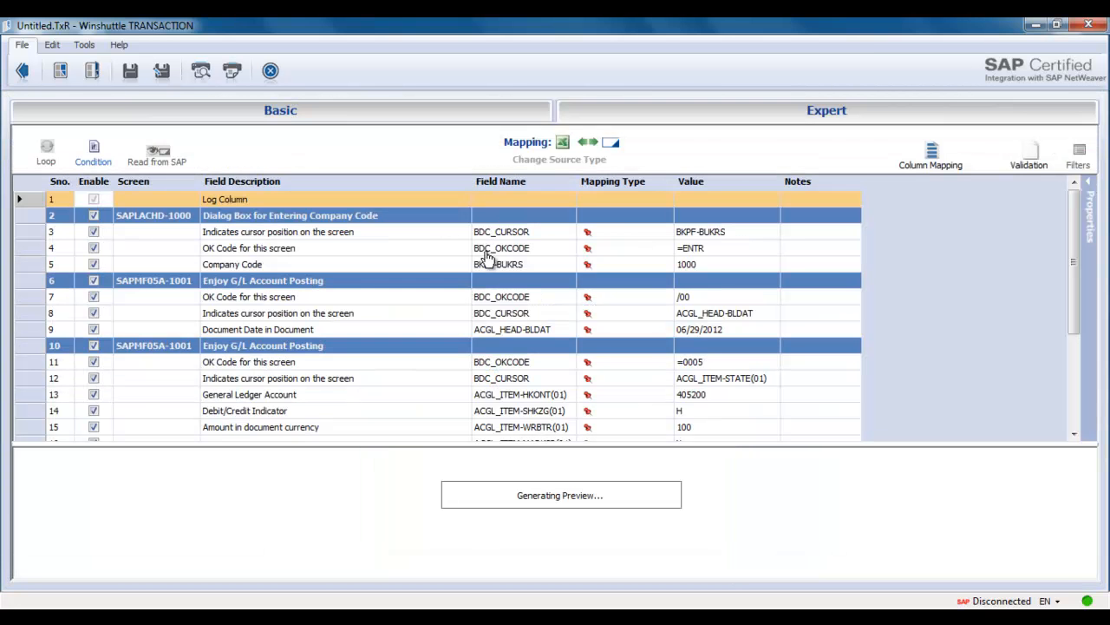
left_click(469, 221)
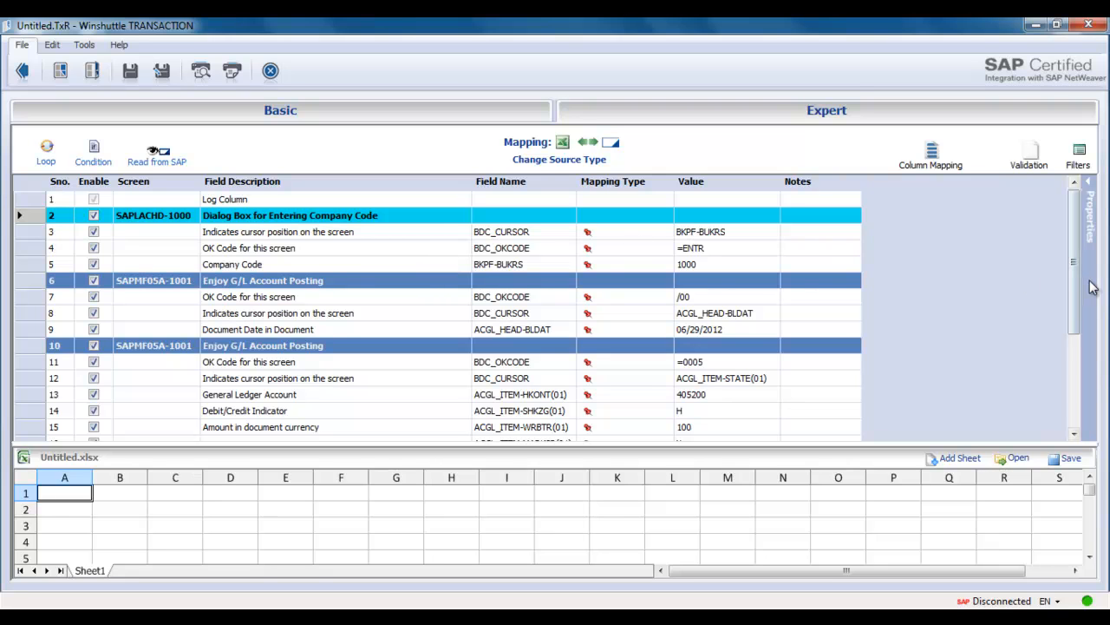
mouse_move(1091, 287)
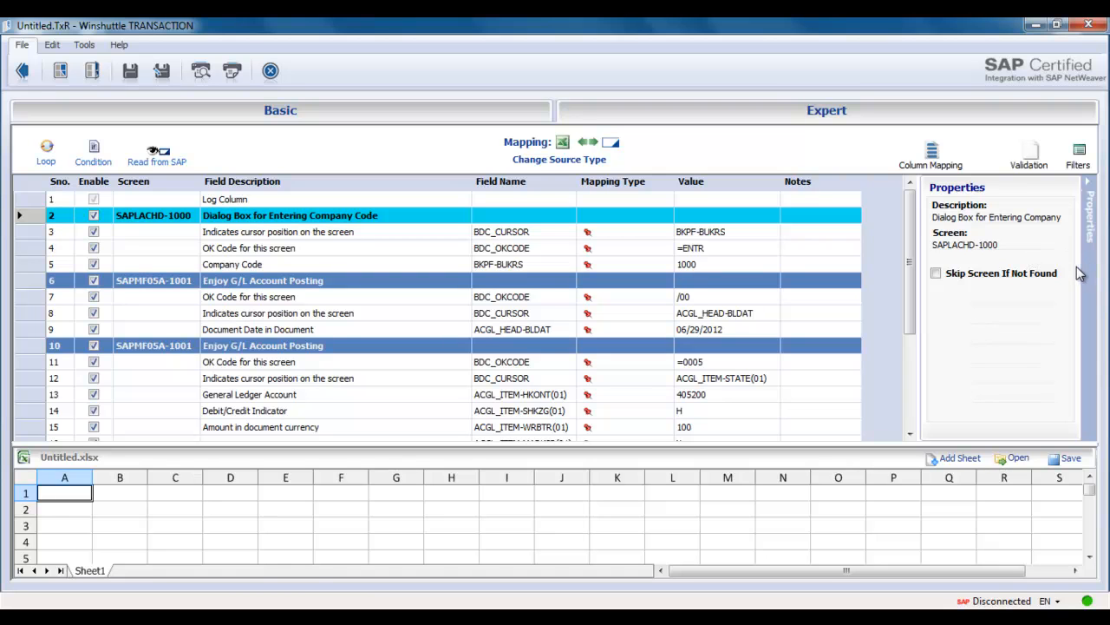
left_click(1031, 276)
left_click(1093, 286)
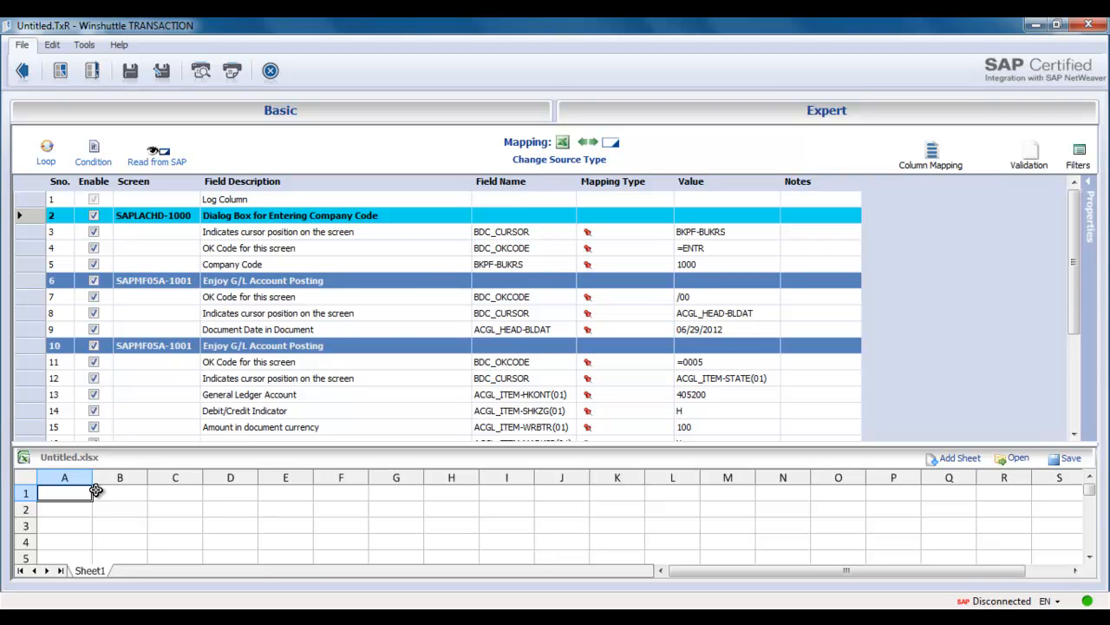
Map Company Code, Document Date, General Ledger Account, Debit/Credit Indicator and Amount in document currency to Excel columns A through E.
double_click(426, 266)
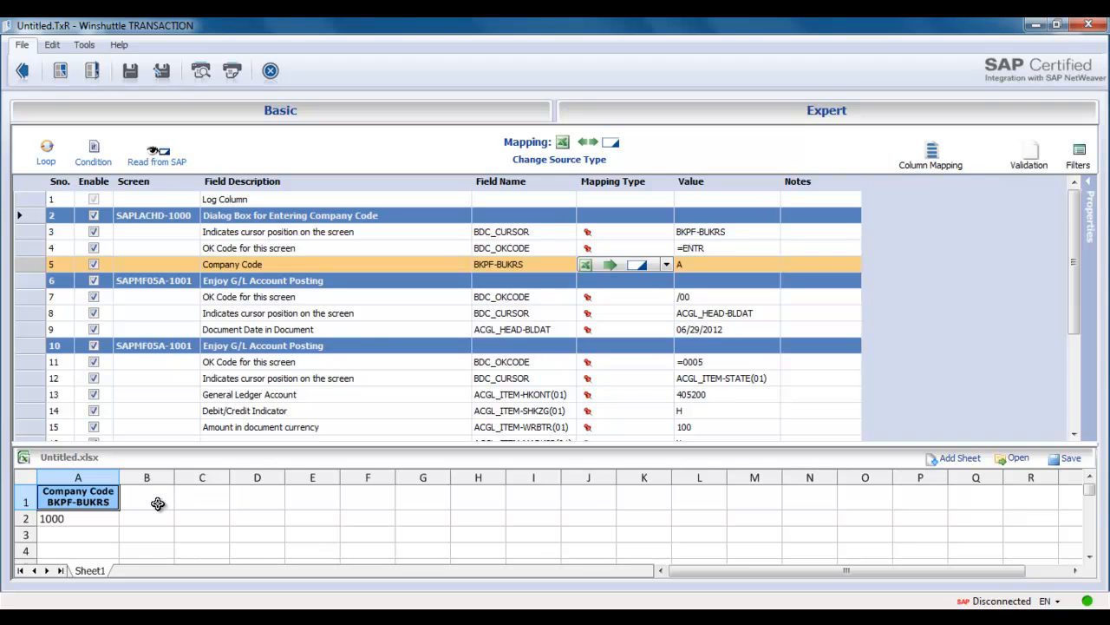
double_click(375, 328)
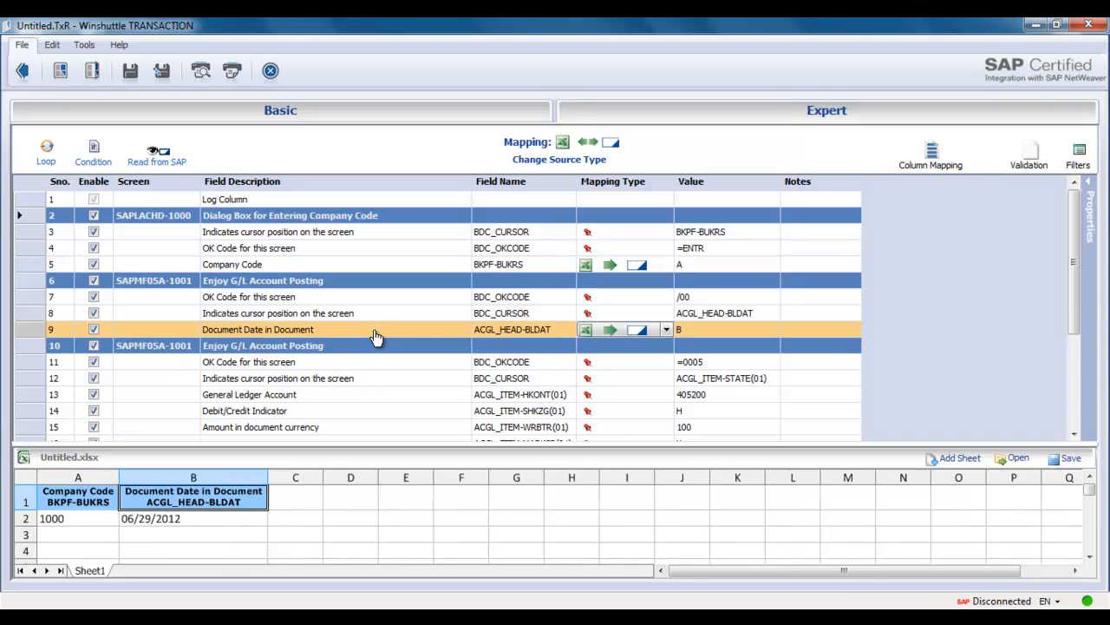
double_click(383, 396)
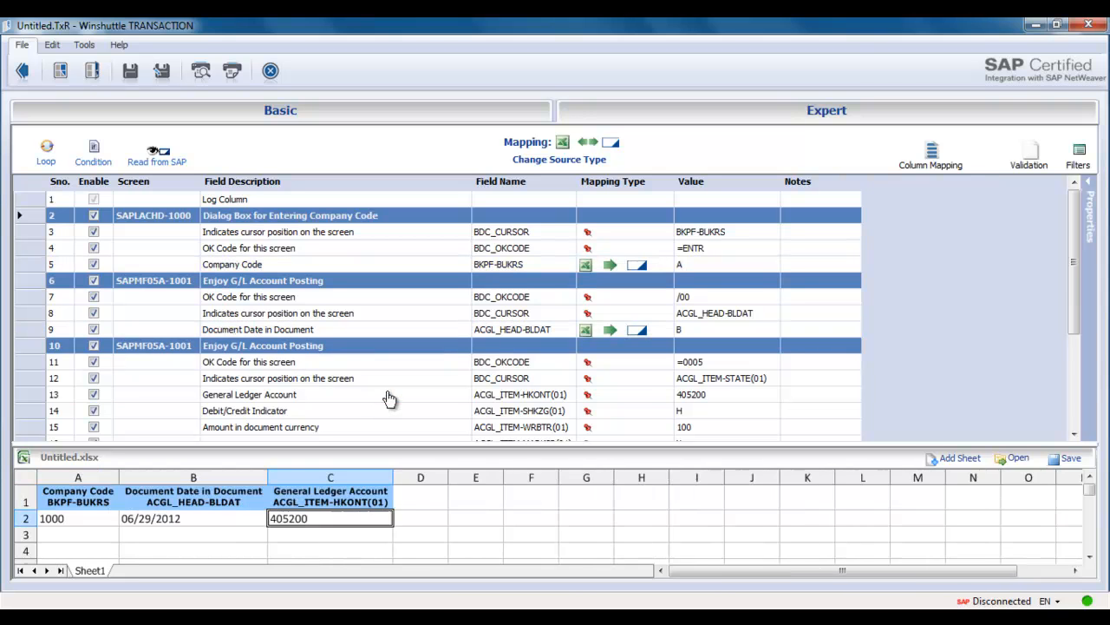
double_click(454, 415)
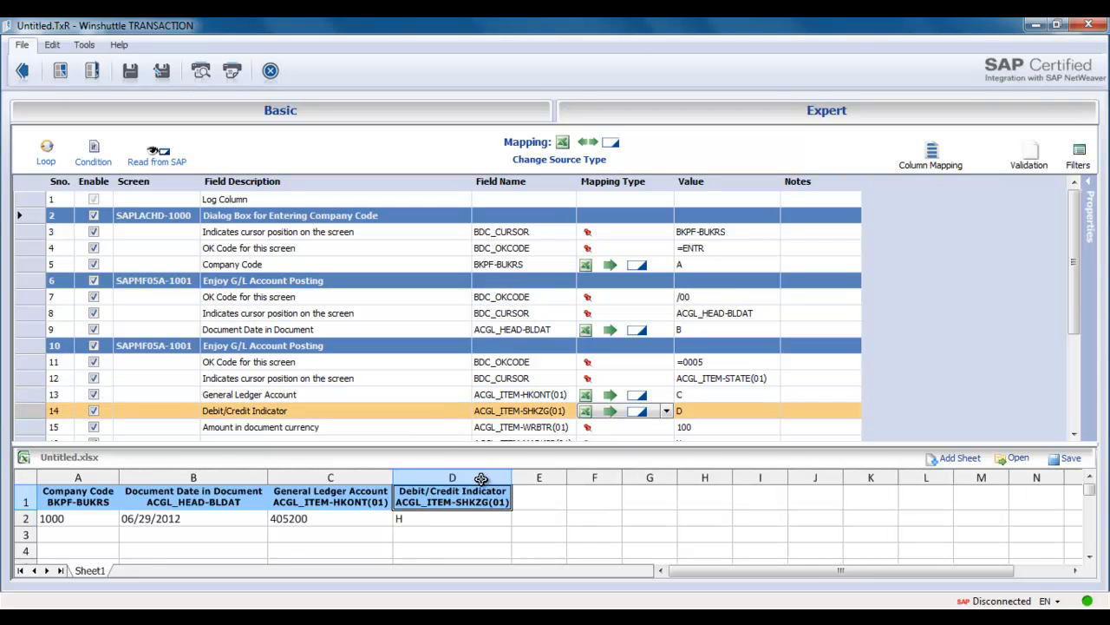
double_click(511, 428)
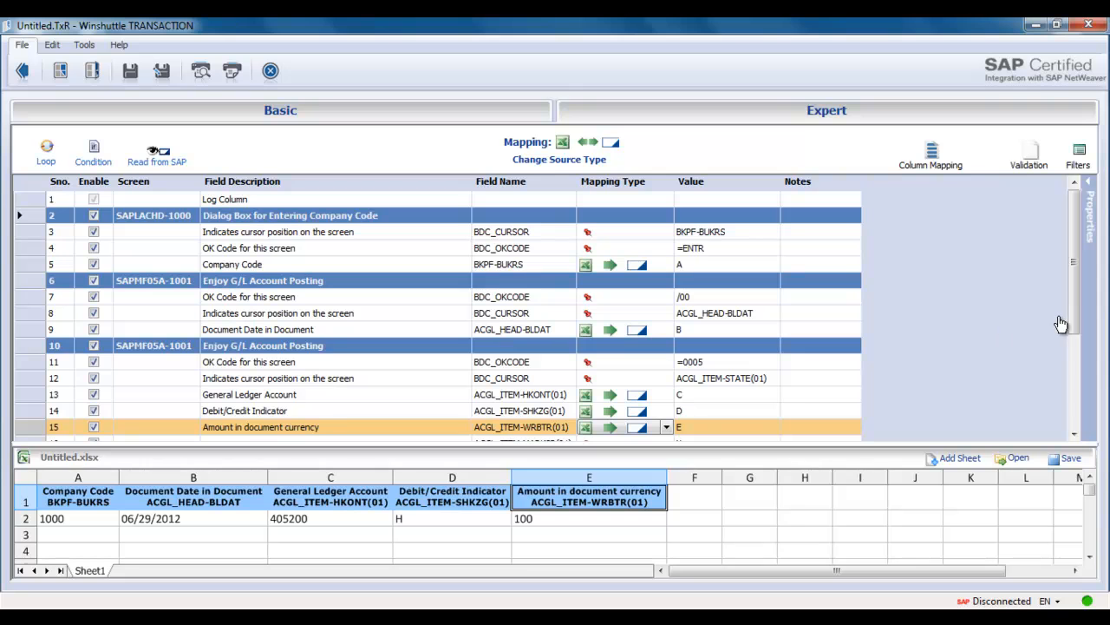
Disable rows 17 to 22, the recorded second line item screen, in the mapping.
left_click_drag(1071, 322, 1062, 418)
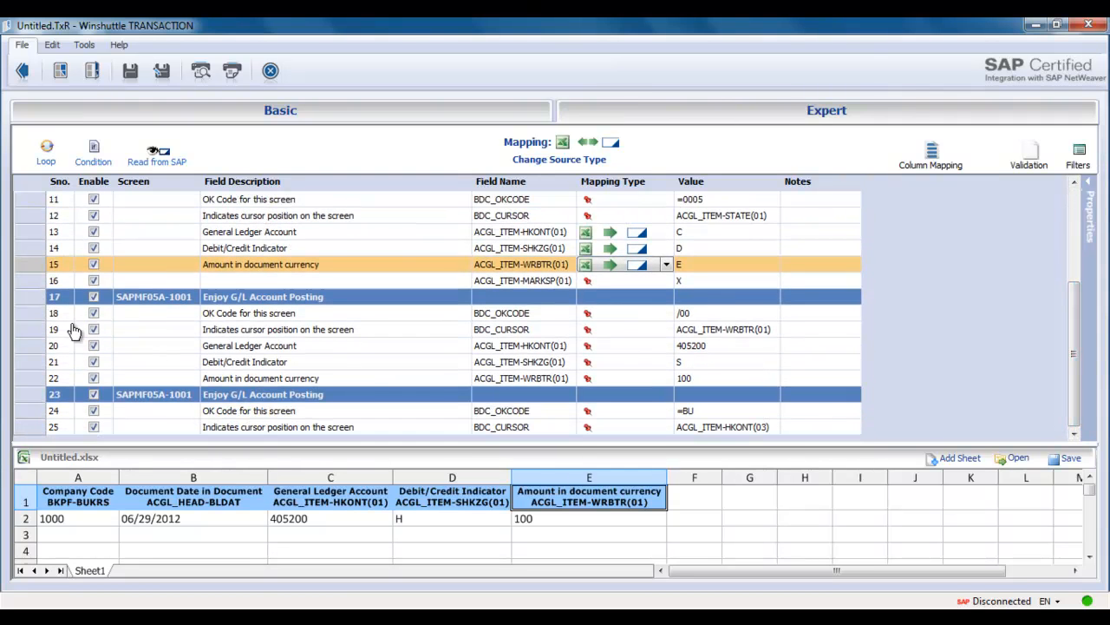
left_click(27, 302)
left_click_drag(29, 311, 25, 374)
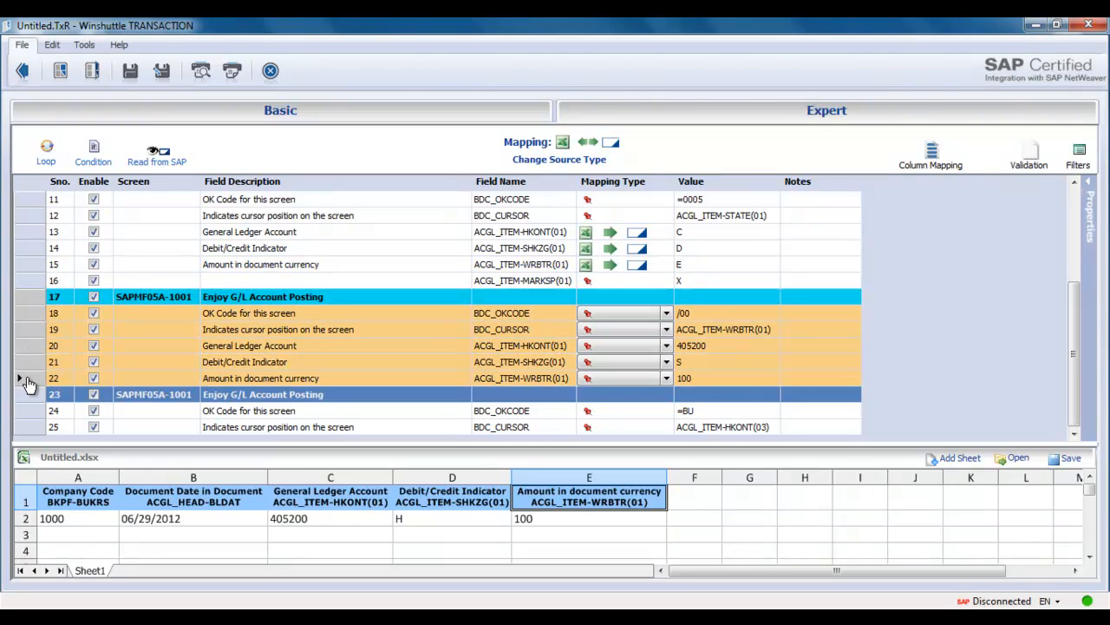
right_click(41, 300)
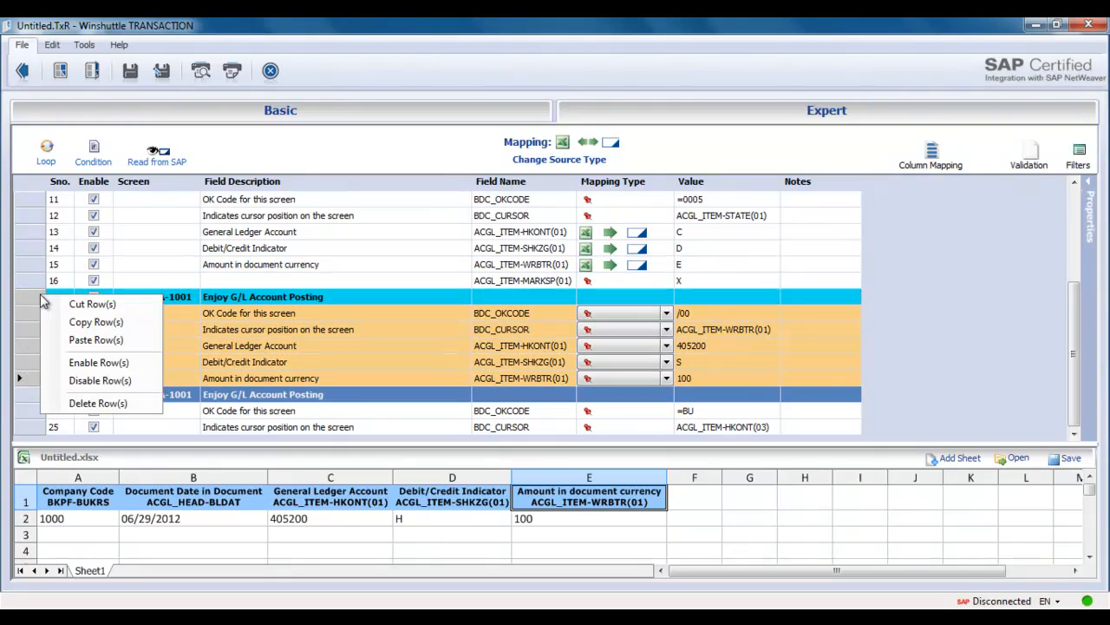
left_click(95, 386)
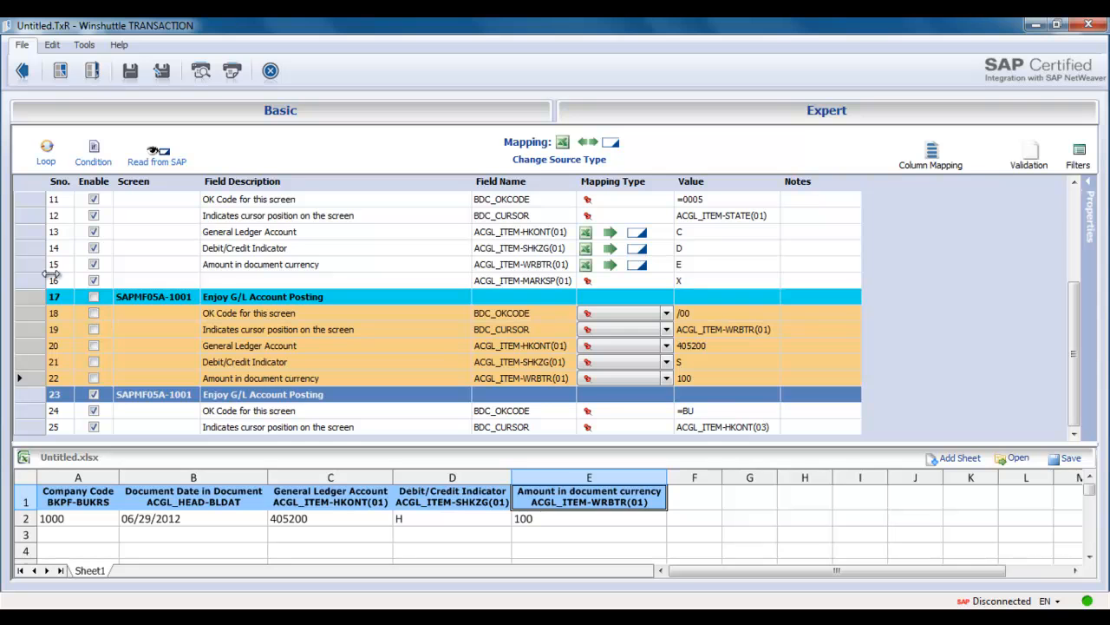
Create a loop around rows 10 to 16 with ID column A, header ID H and line item ID D.
left_click_drag(39, 281, 26, 252)
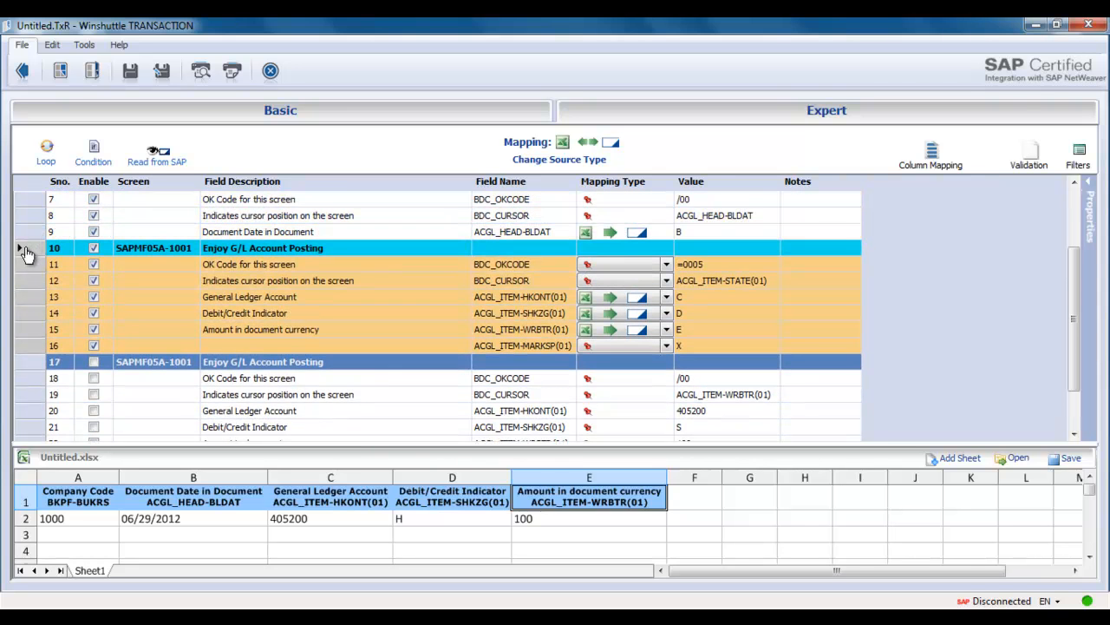
left_click(46, 152)
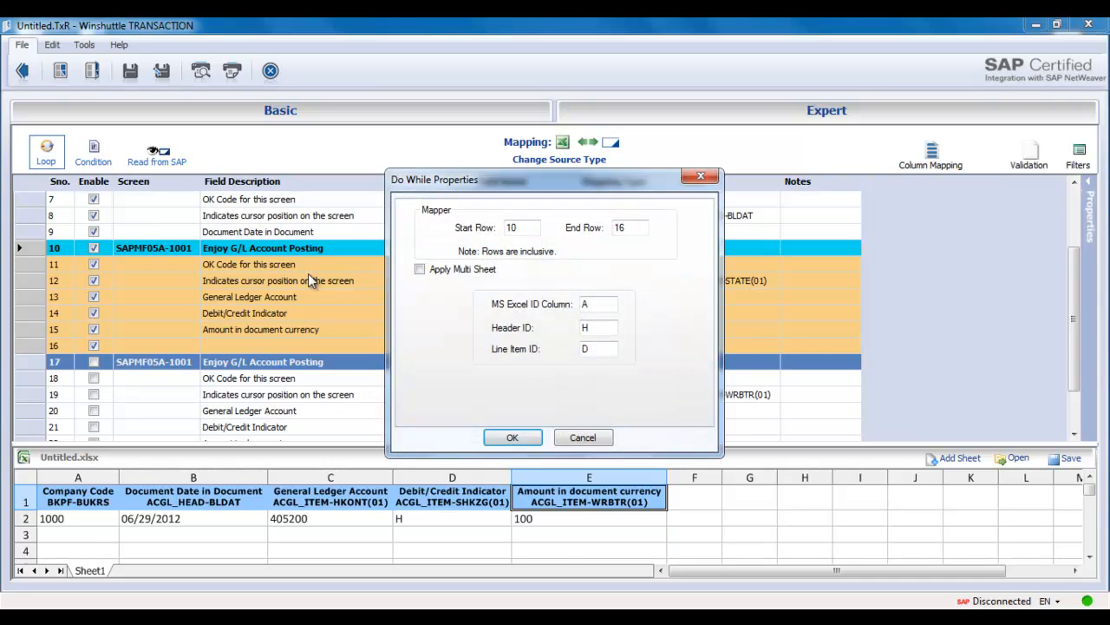
key("Return")
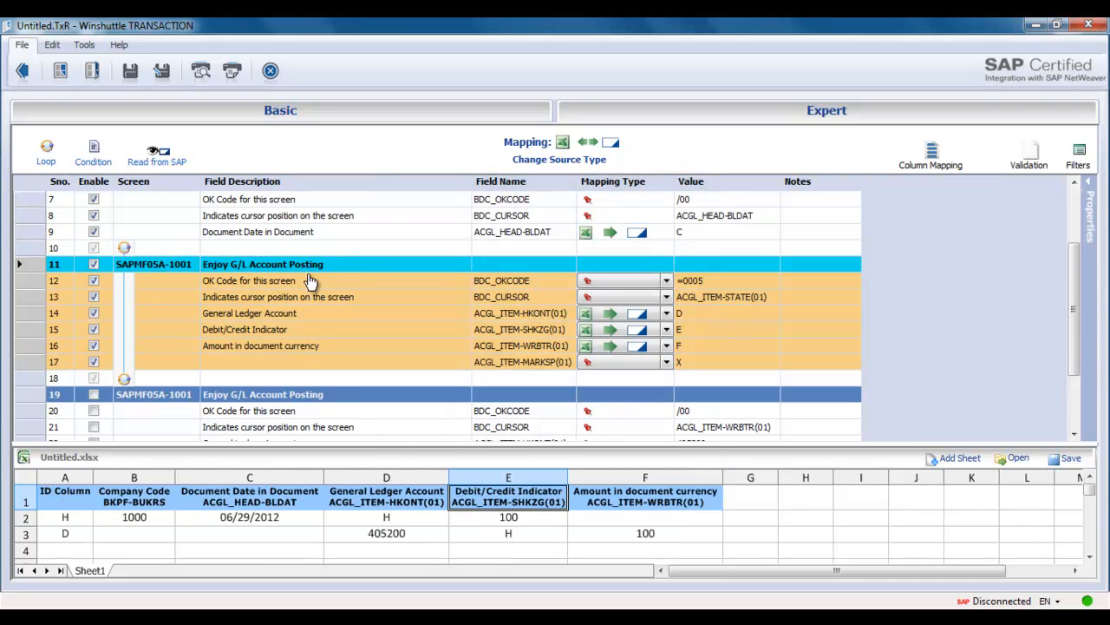
Leave the mapping and save its Excel data workbook as FB50.xlsx on the Desktop.
left_click(27, 77)
left_click(506, 378)
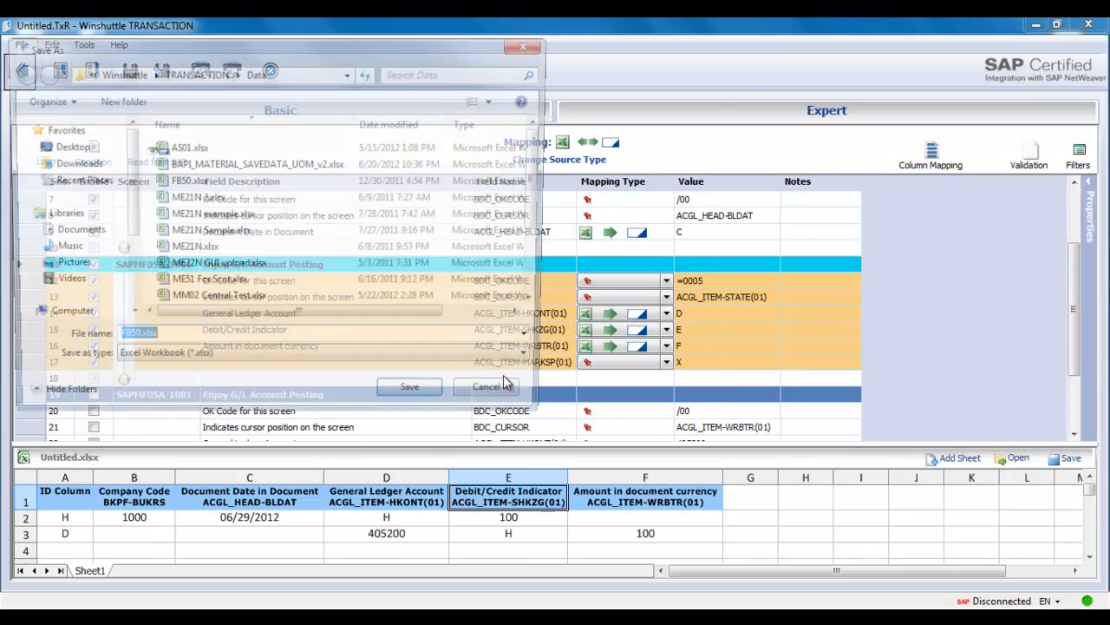
left_click(63, 146)
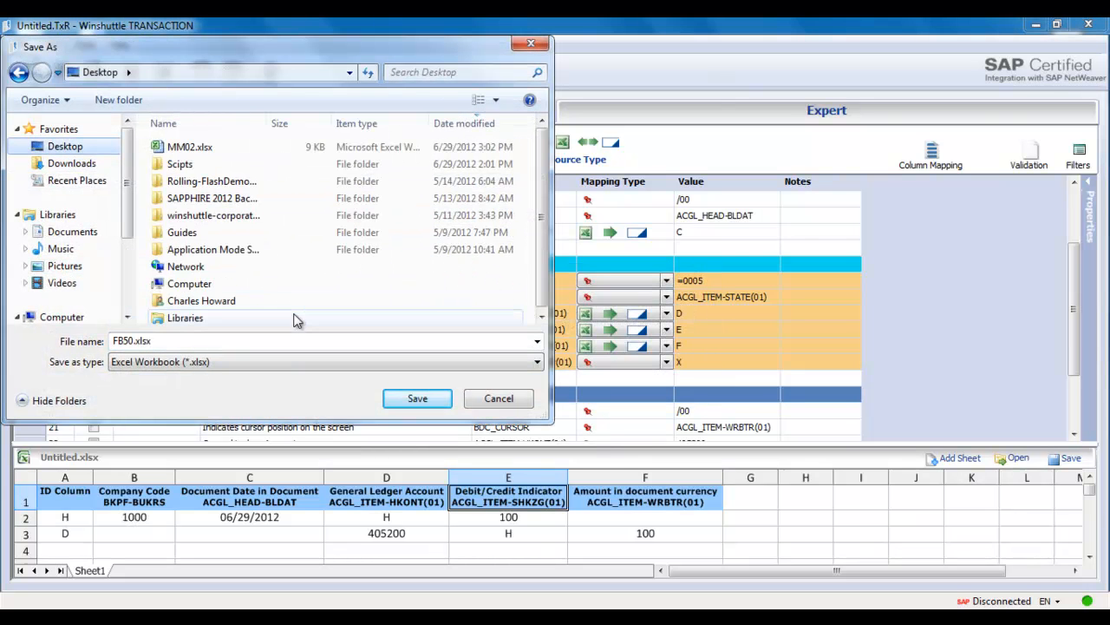
left_click(404, 398)
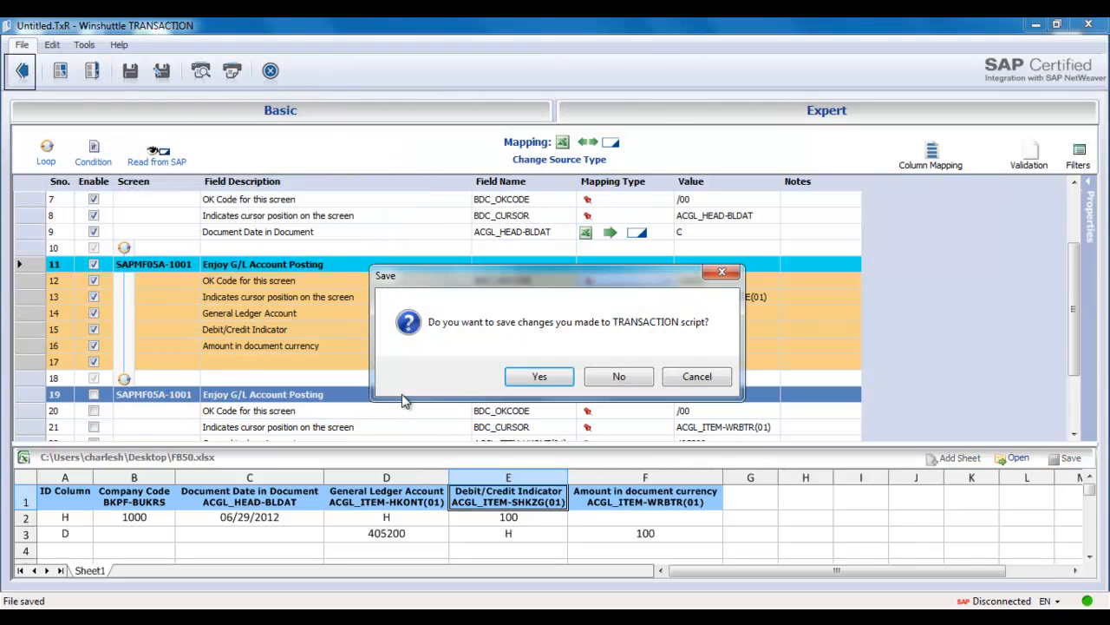
Save the changes to the TRANSACTION script as FB50.TxR on the Desktop.
left_click(529, 377)
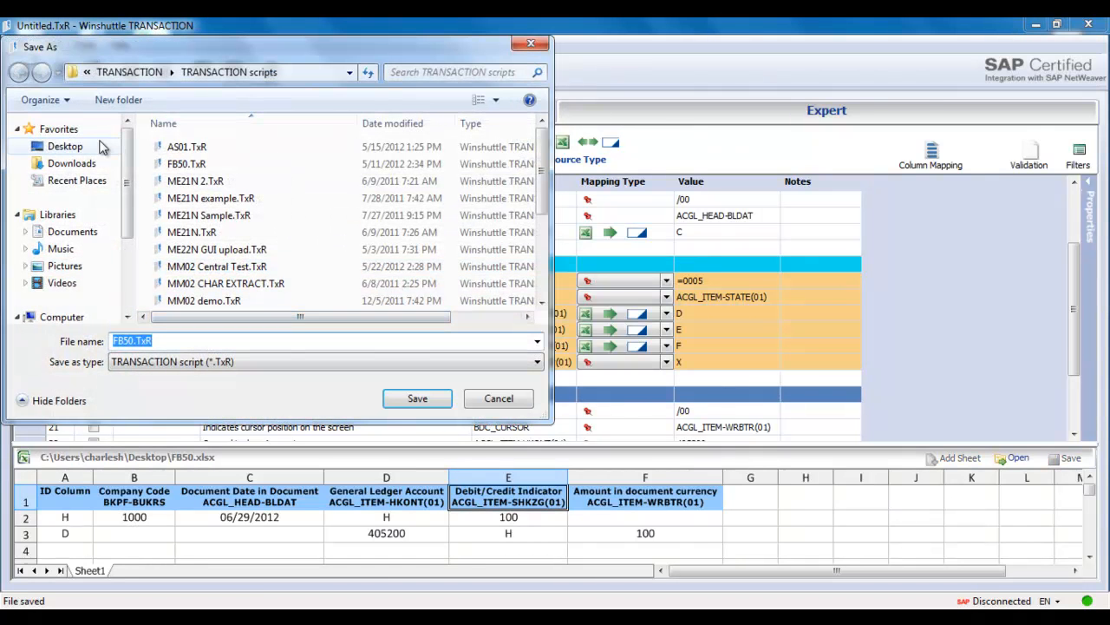
left_click(98, 147)
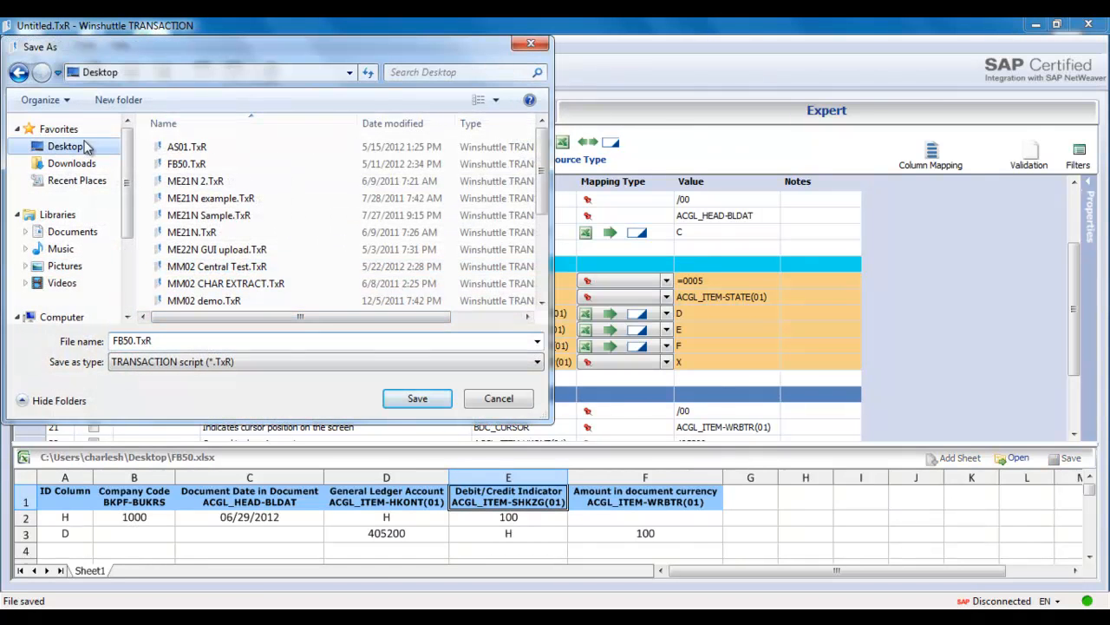
left_click(406, 395)
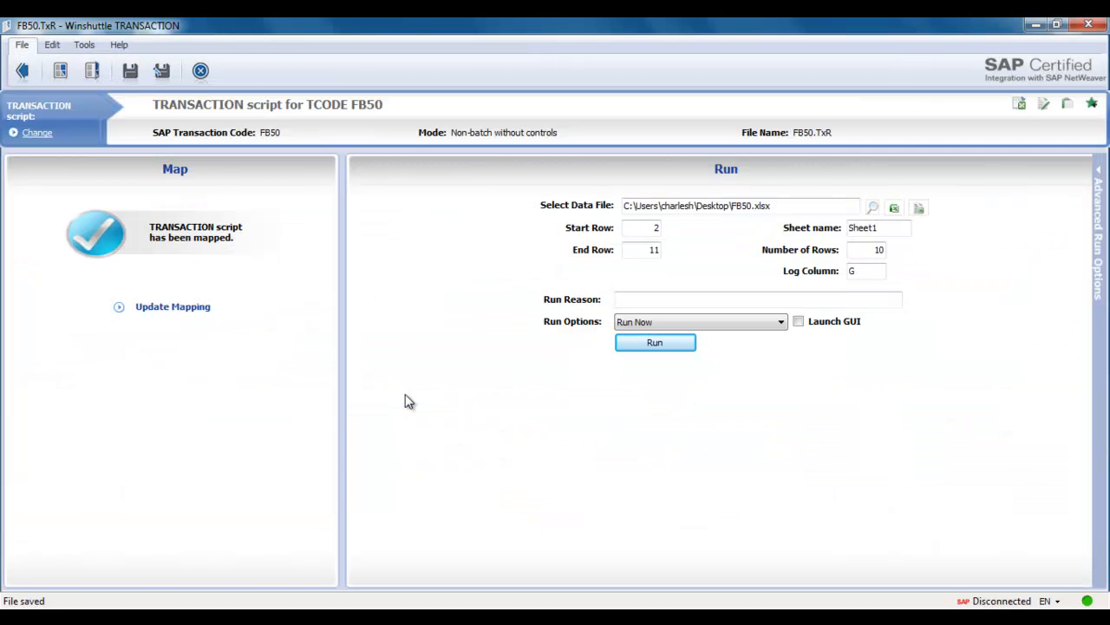
Open the FB50.xlsx data file in Excel and fill row 4 with ID D, G/L account 405200, indicator S and amount 100.
left_click(893, 211)
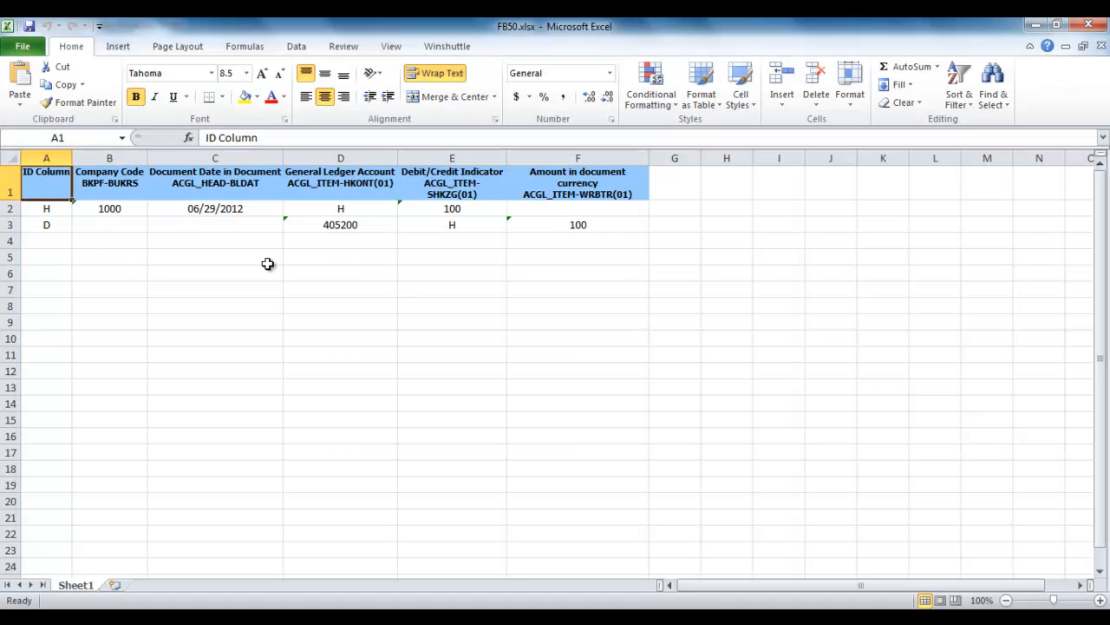
left_click(49, 241)
key("Right")
key("Right")
key("Right")
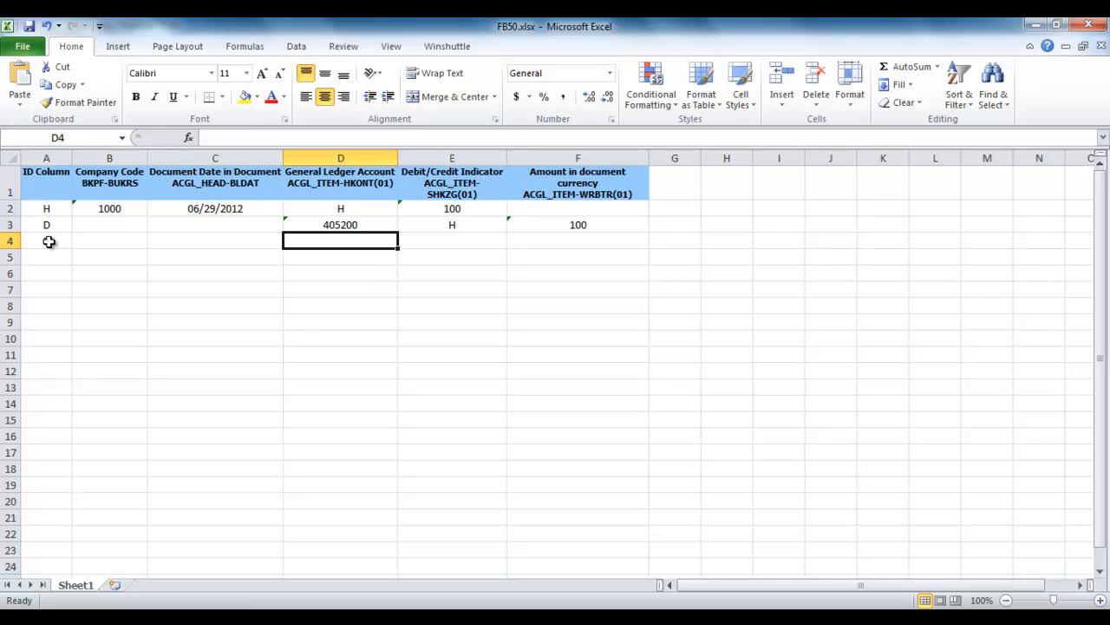
type("405200")
key("Tab")
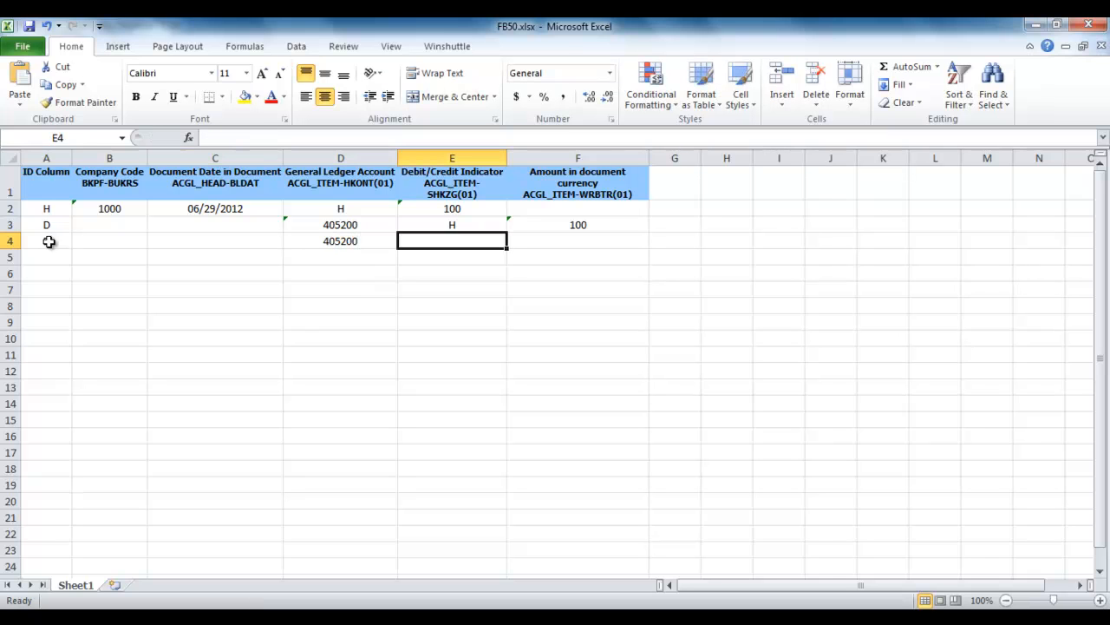
type("S")
key("Tab")
type("1000")
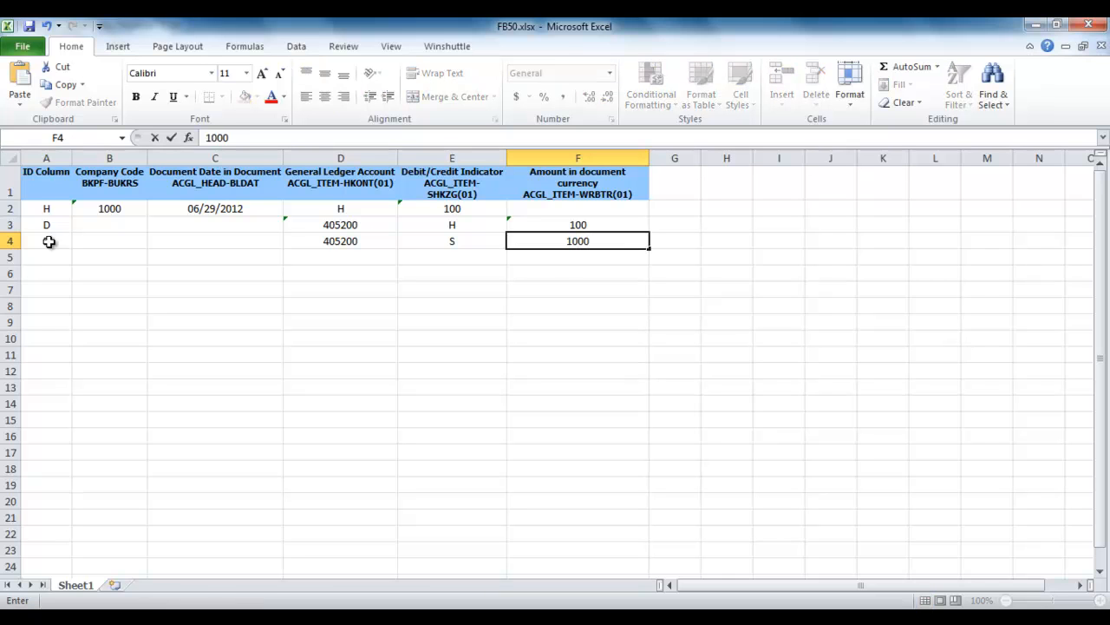
key("BackSpace")
Clear the misplaced values in cells E2 and D2 of the header row and save the workbook.
key("Left")
key("Up")
key("Up")
key("Delete")
key("Left")
key("Delete")
key("Left")
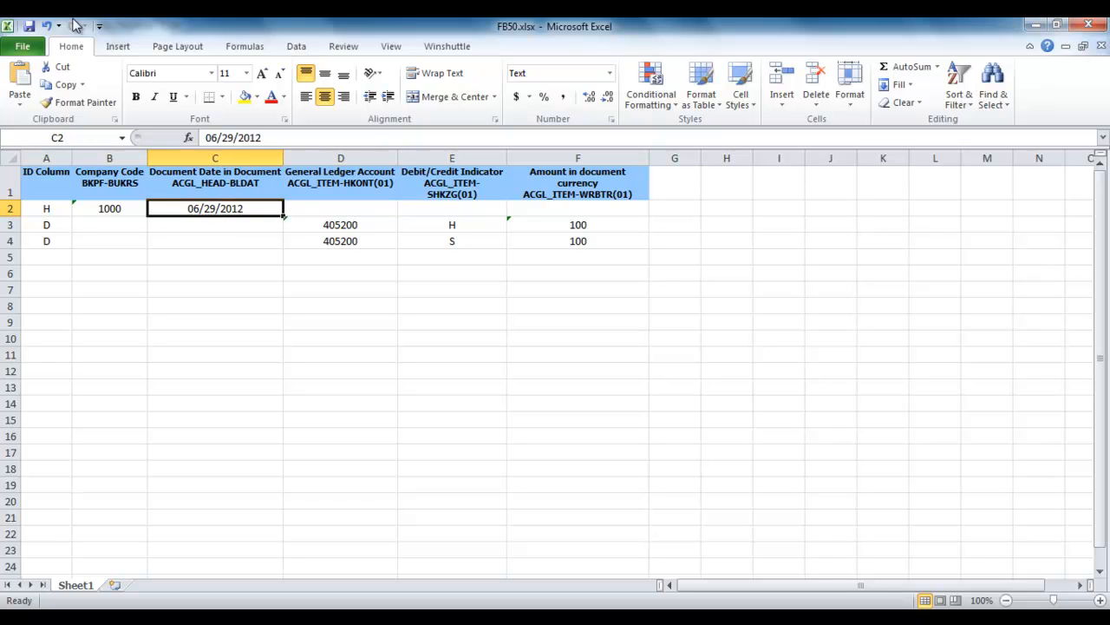
left_click(29, 27)
Switch to the SAP FB50 window, turn off No Company Code Proposal in the editing options, save them and return to the document.
left_click(629, 618)
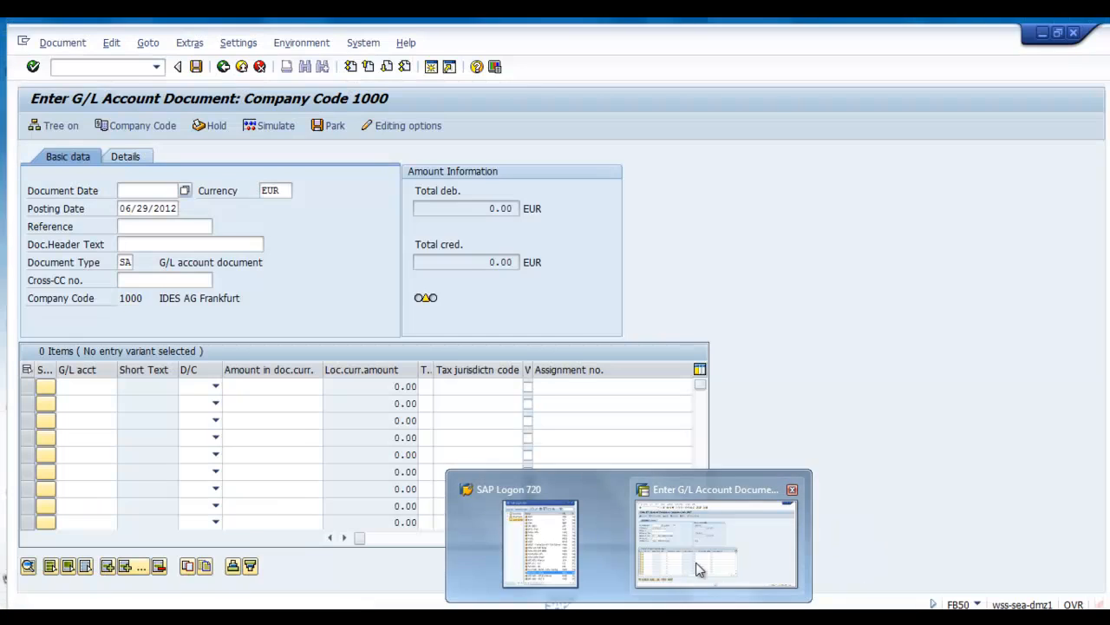
left_click(695, 562)
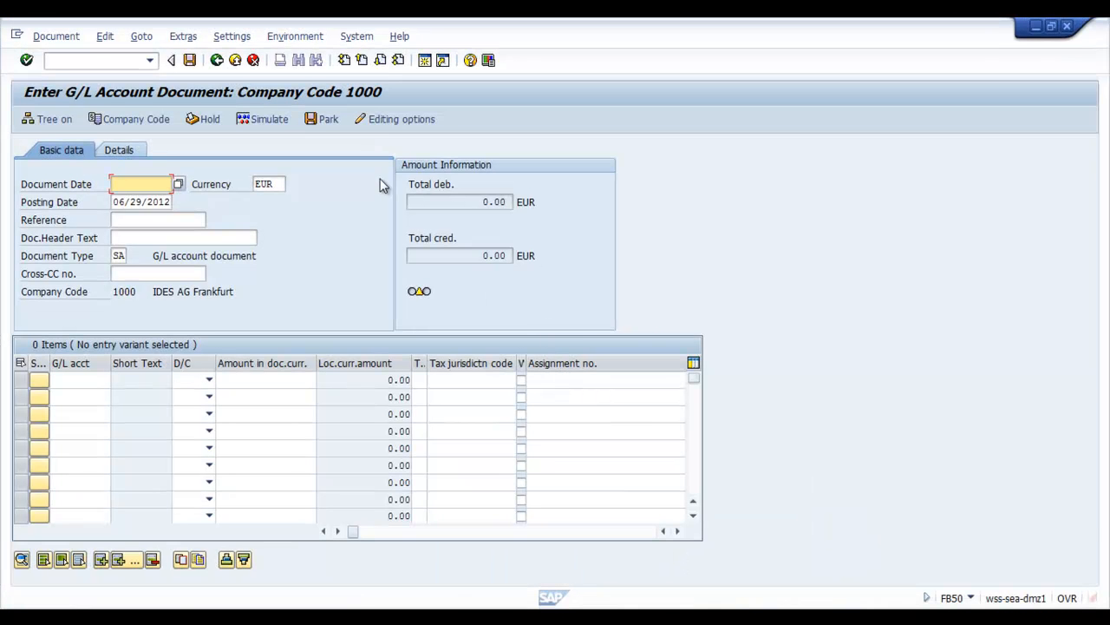
left_click(426, 119)
left_click(383, 292)
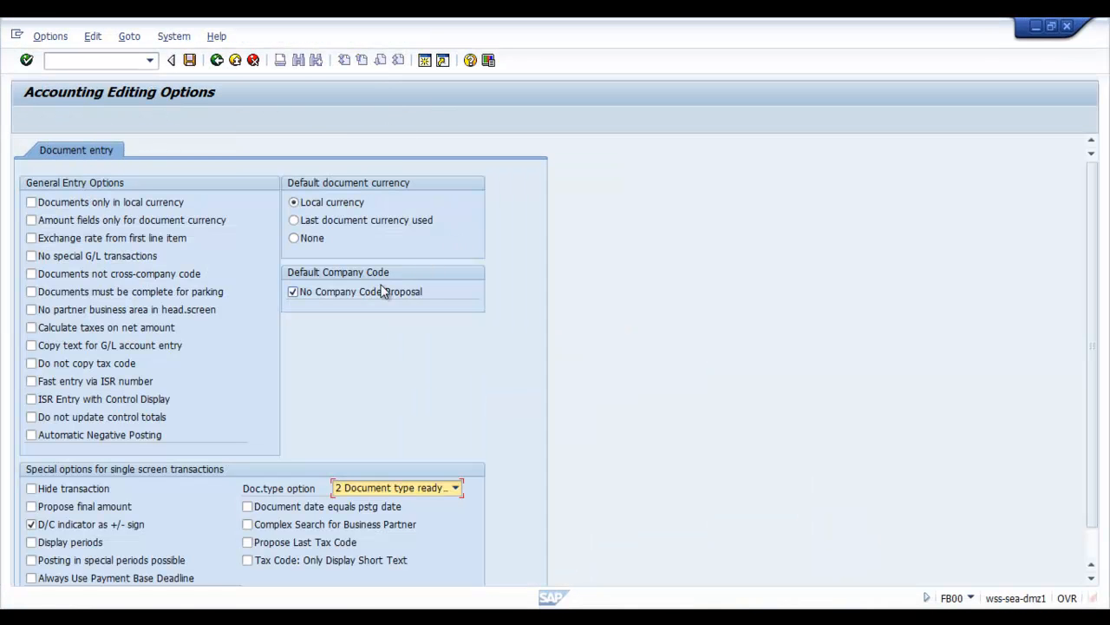
left_click(376, 291)
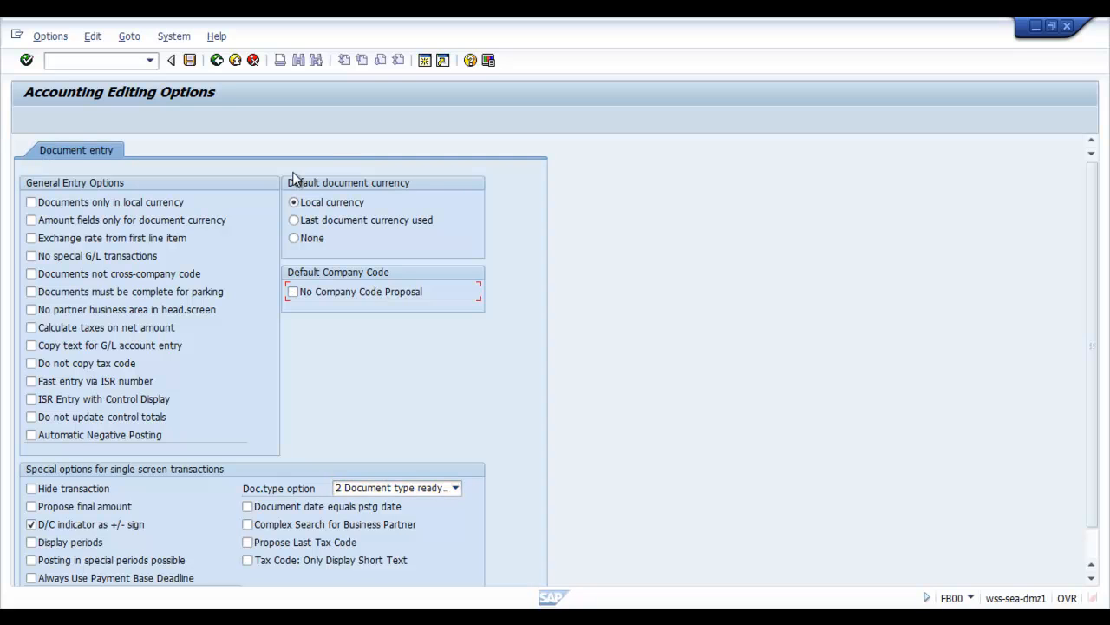
left_click(190, 61)
left_click(236, 64)
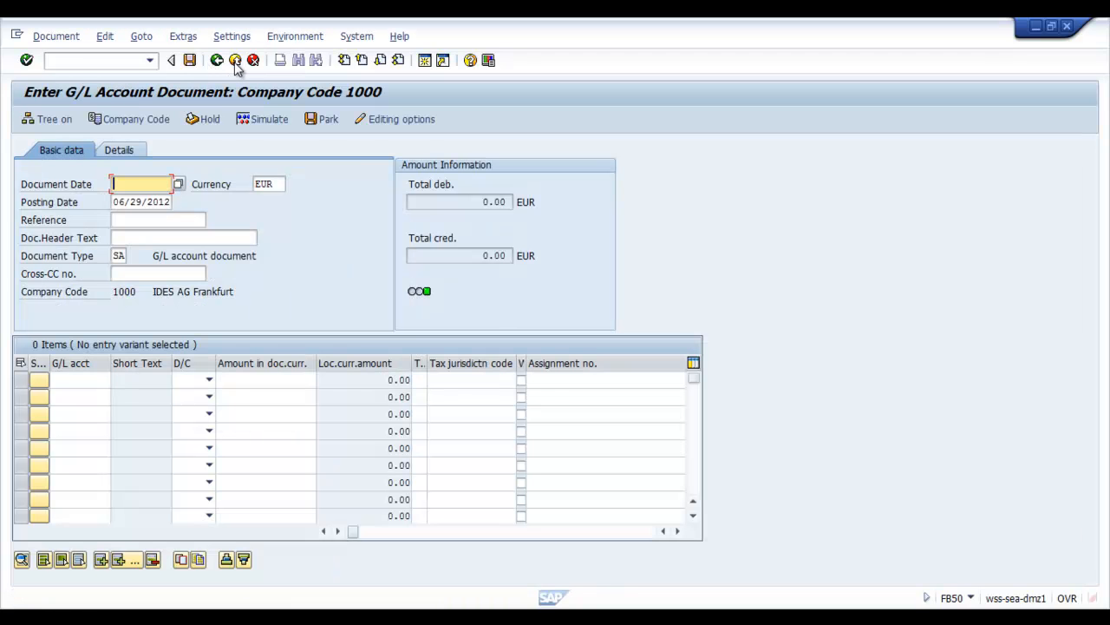
Exit the G/L account document entry, discarding its data, and start transaction FB50 again.
left_click(236, 64)
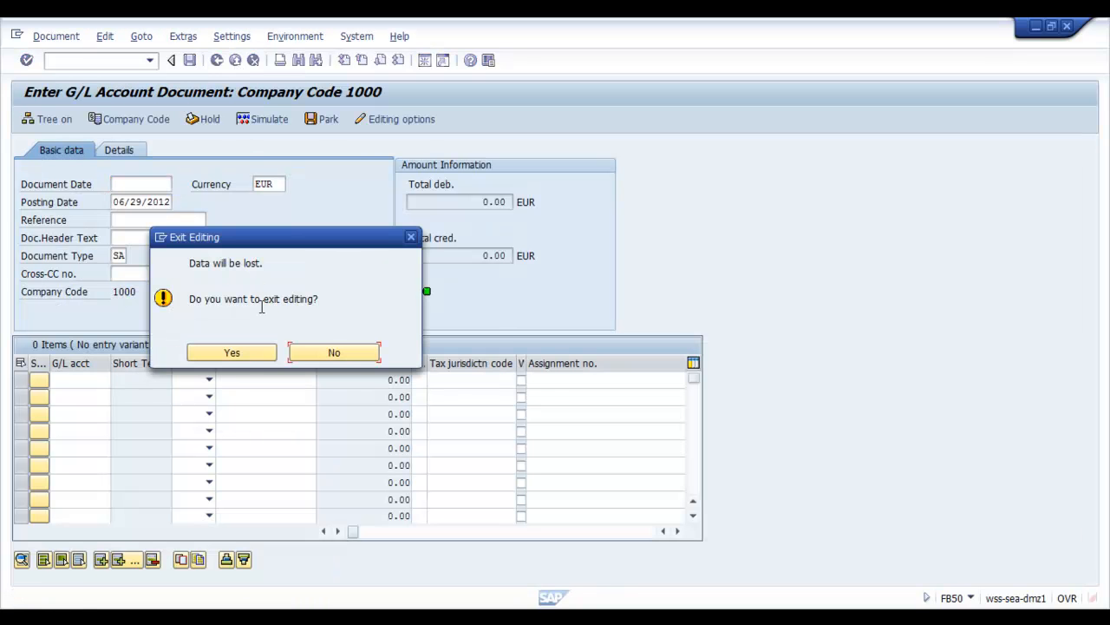
left_click(245, 353)
type("FB50")
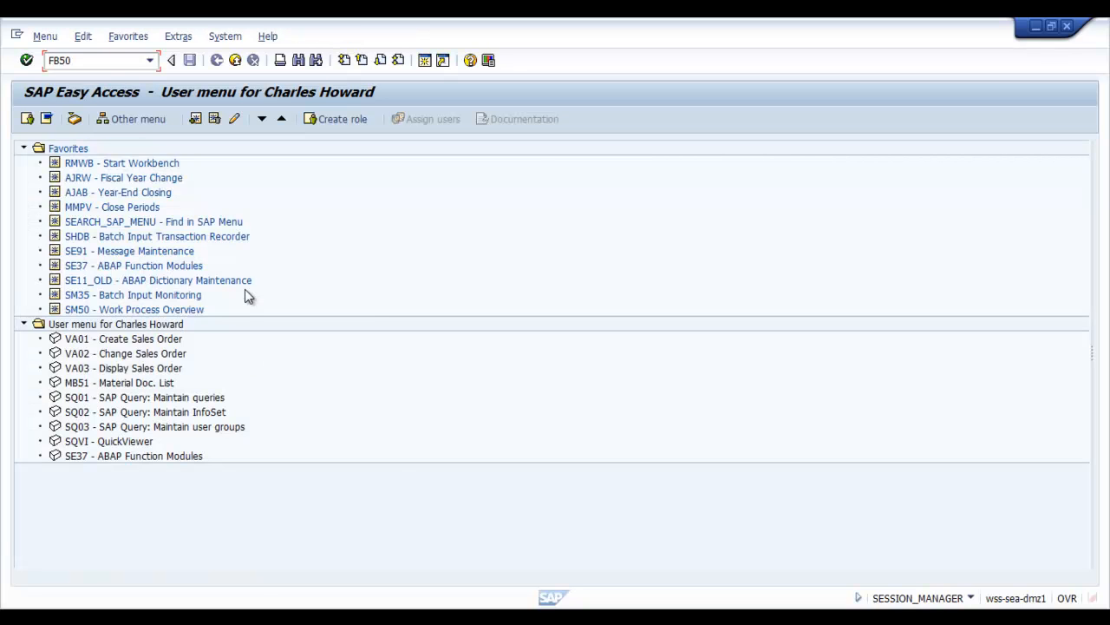
key("Return")
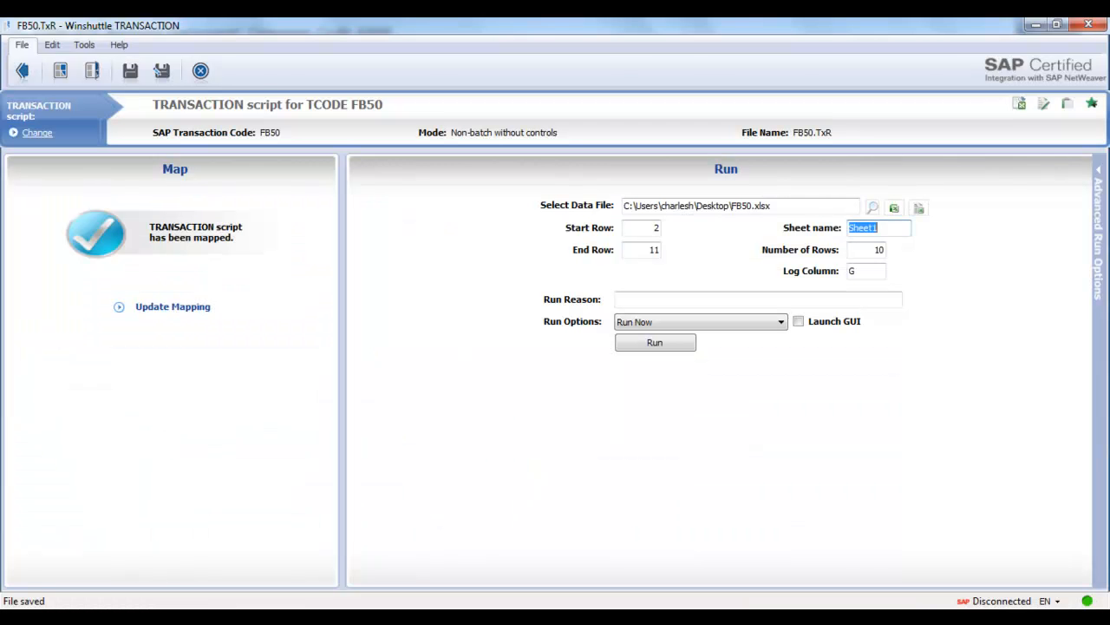
Switch back to Winshuttle TRANSACTION, run the FB50 script immediately and accept the SAP logon with the prefilled credentials.
left_click(656, 343)
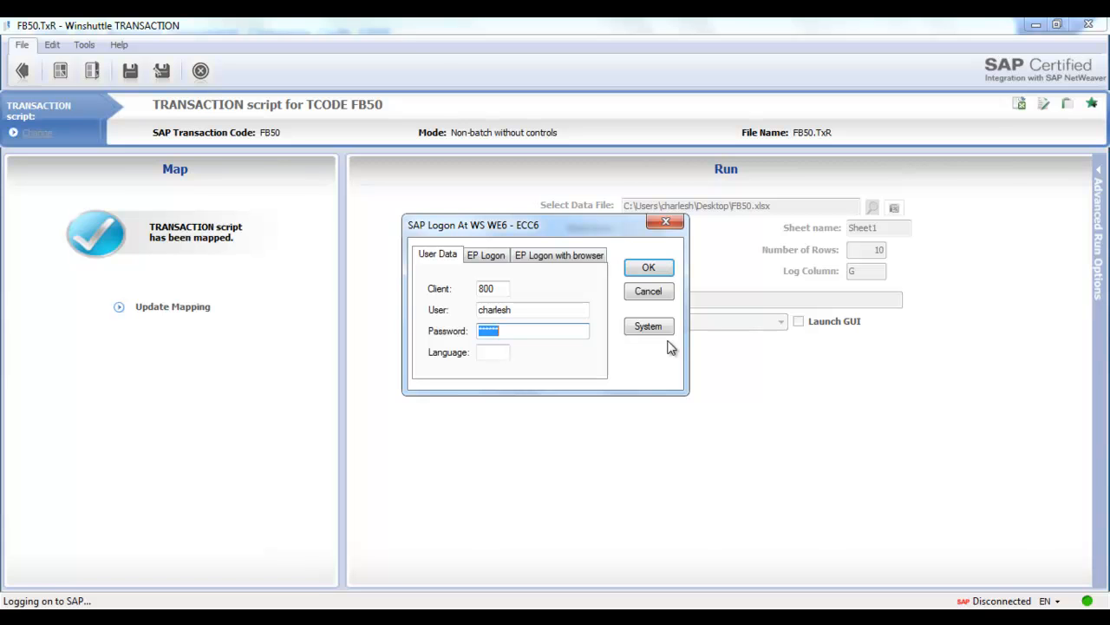
key("Return")
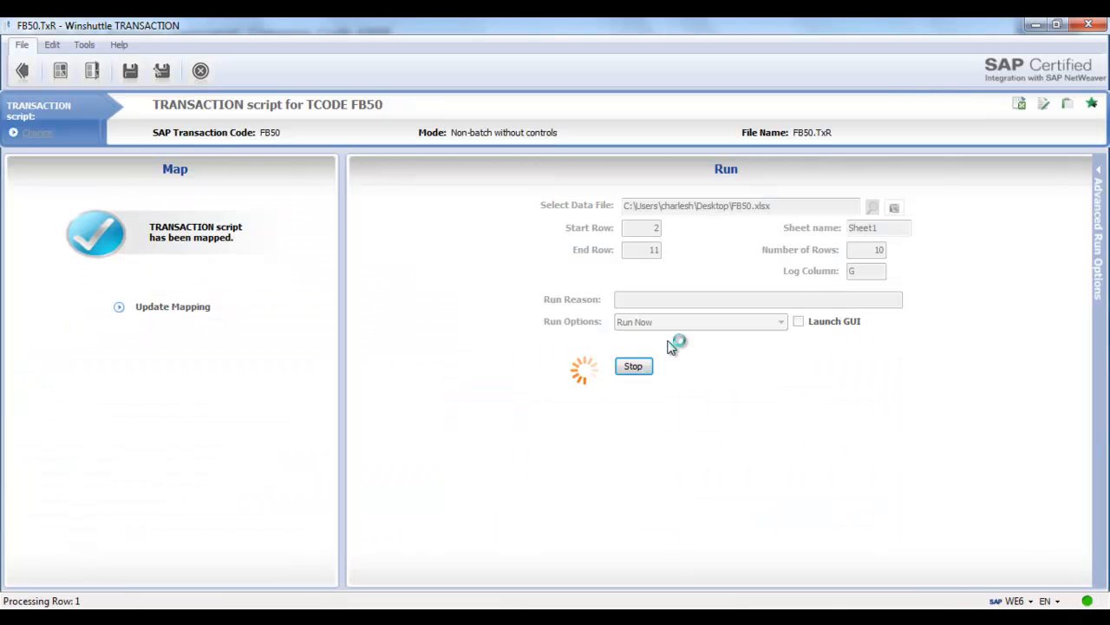